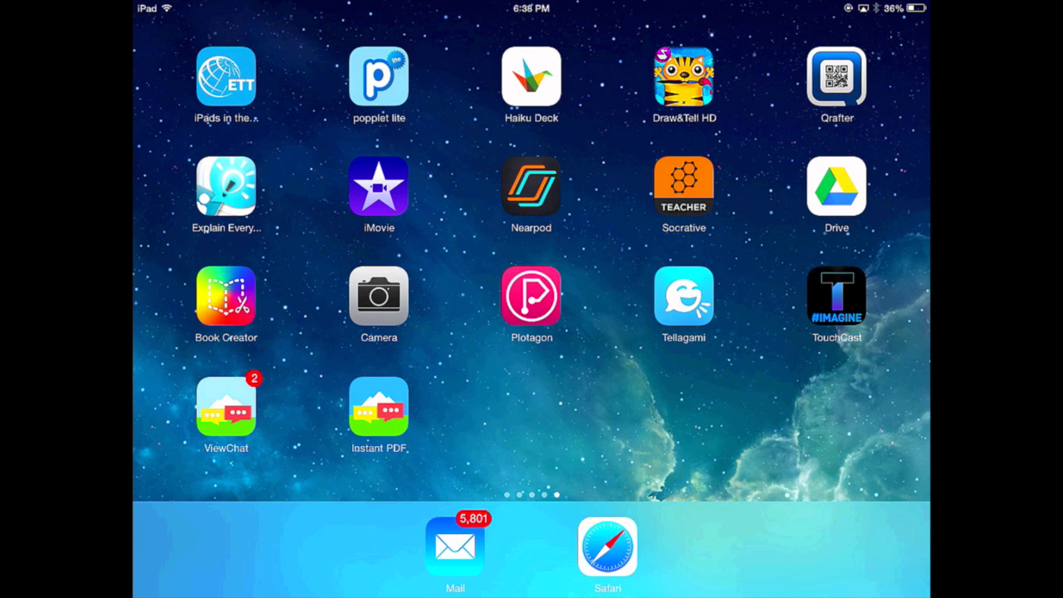
Launch iMovie and start a new project to reach the trailer templates.
click(378, 186)
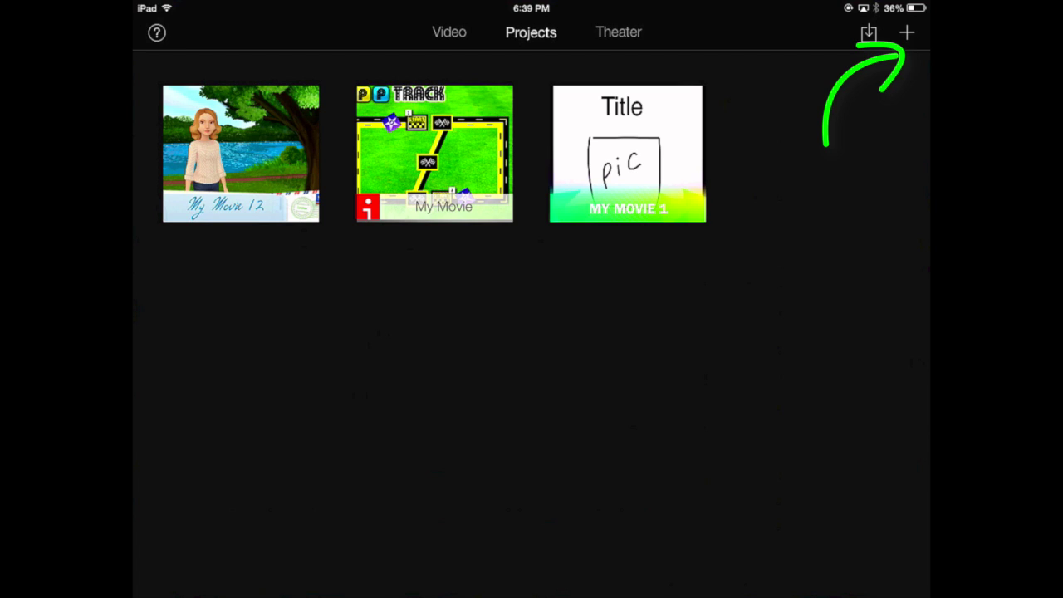
click(905, 33)
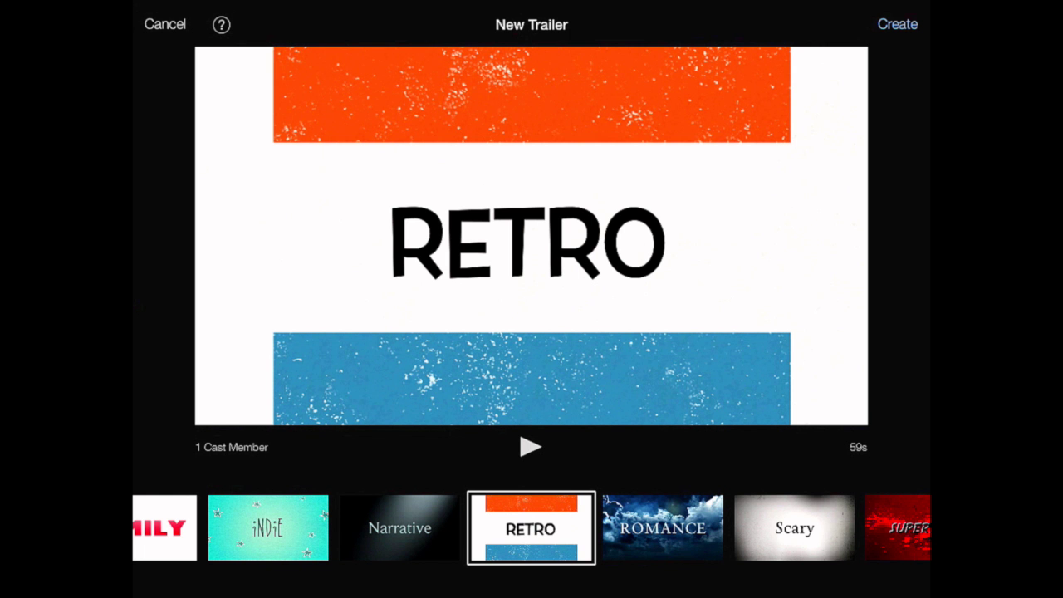
Preview the Adrenaline, Retro and Swashbuckler trailer templates.
scroll(531, 527, left, 10)
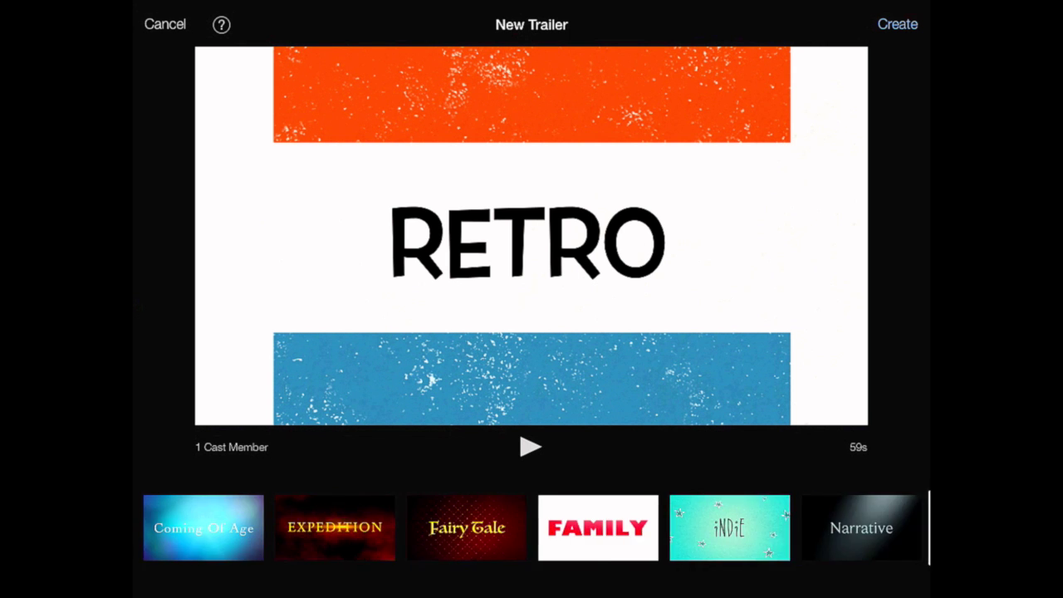
click(523, 527)
scroll(532, 527, right, 7)
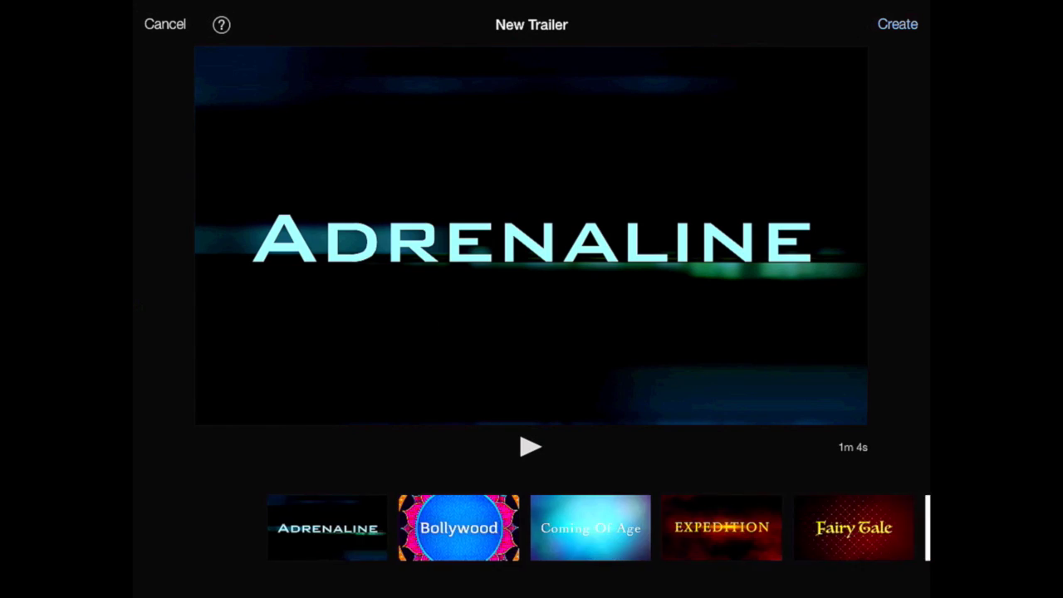
scroll(531, 528, right, 5)
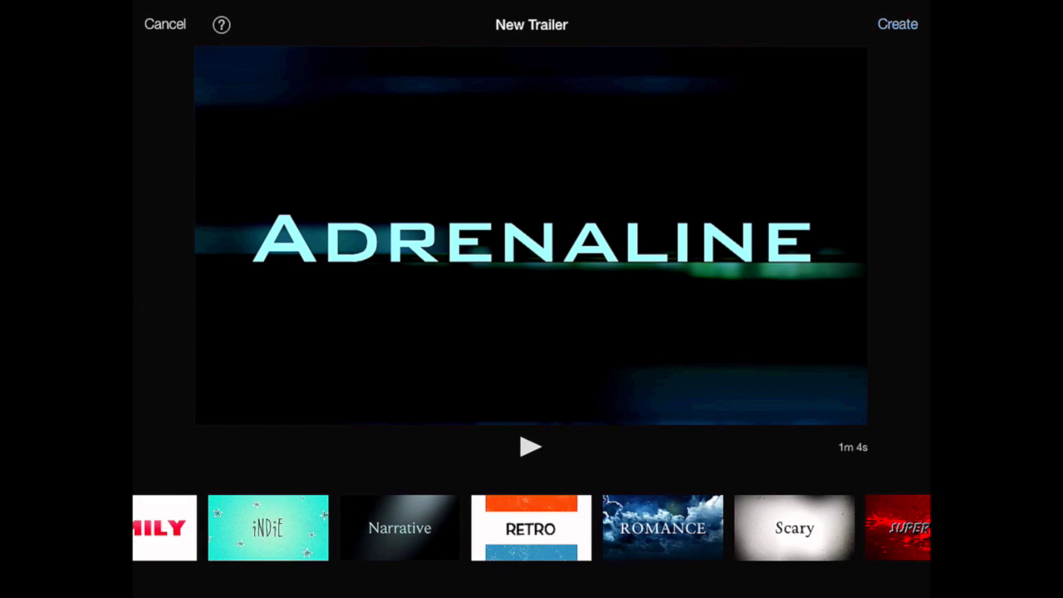
click(529, 527)
scroll(531, 527, right, 5)
click(615, 527)
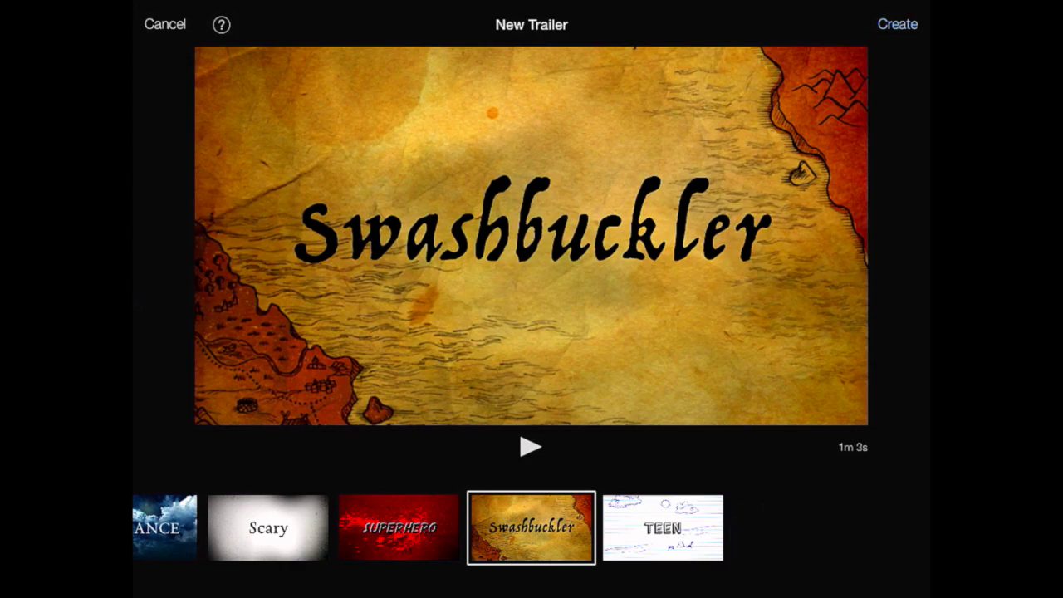
Preview Expedition, then pick the Fairy Tale template and create the trailer.
scroll(531, 527, left, 3)
scroll(531, 528, left, 3)
scroll(531, 527, left, 4)
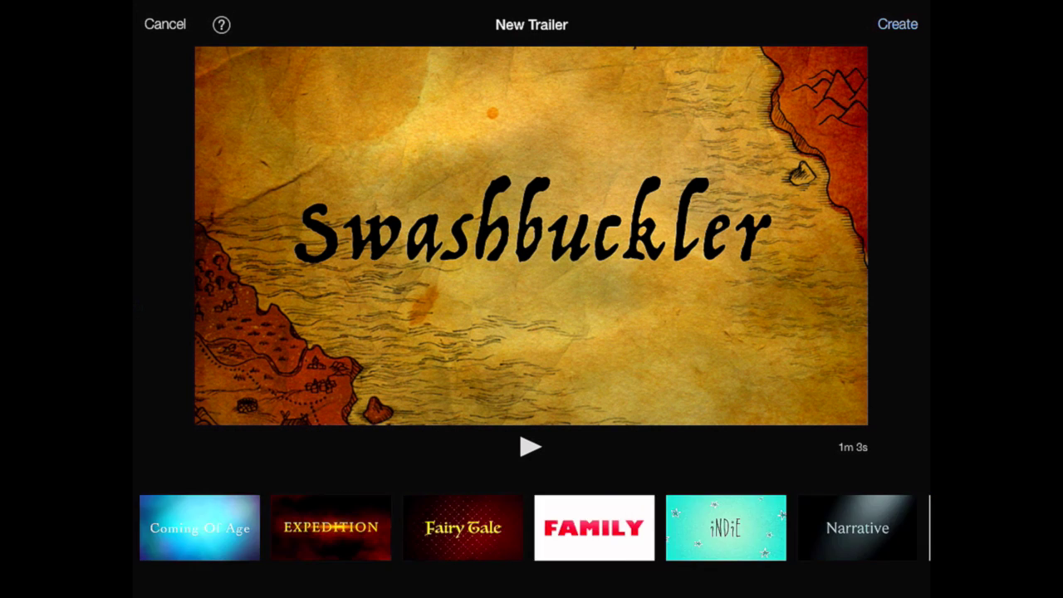
scroll(531, 527, left, 2)
click(530, 527)
scroll(531, 528, left, 3)
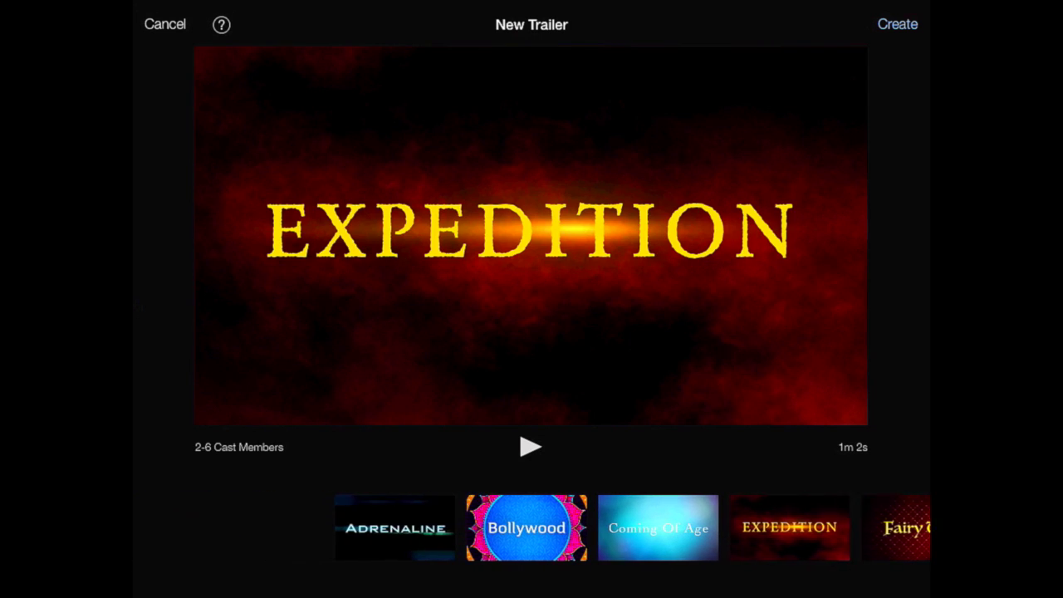
scroll(531, 527, left, 2)
scroll(531, 527, right, 1)
scroll(531, 528, right, 5)
click(533, 527)
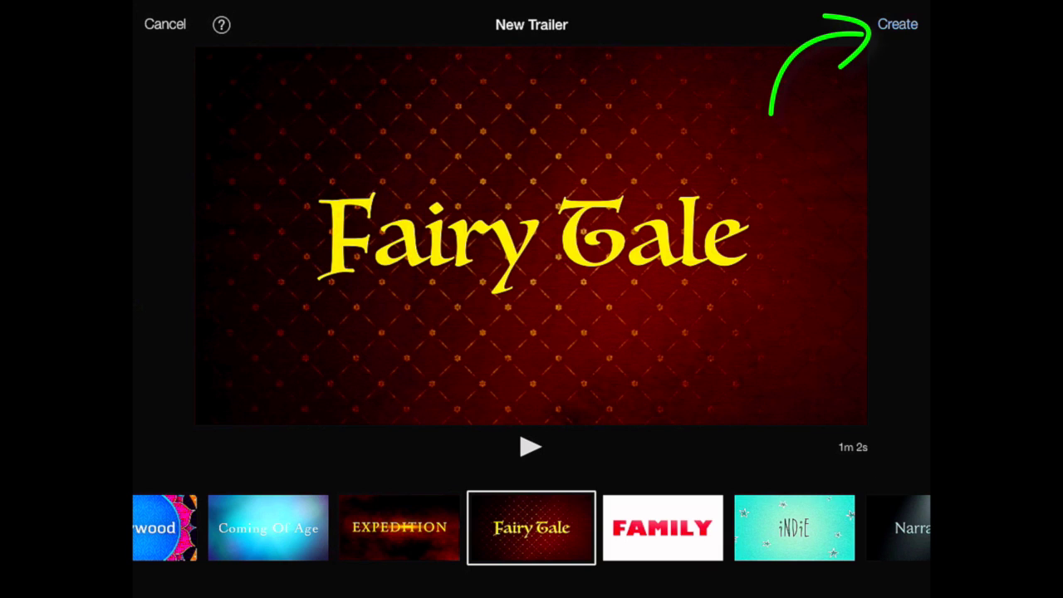
click(897, 24)
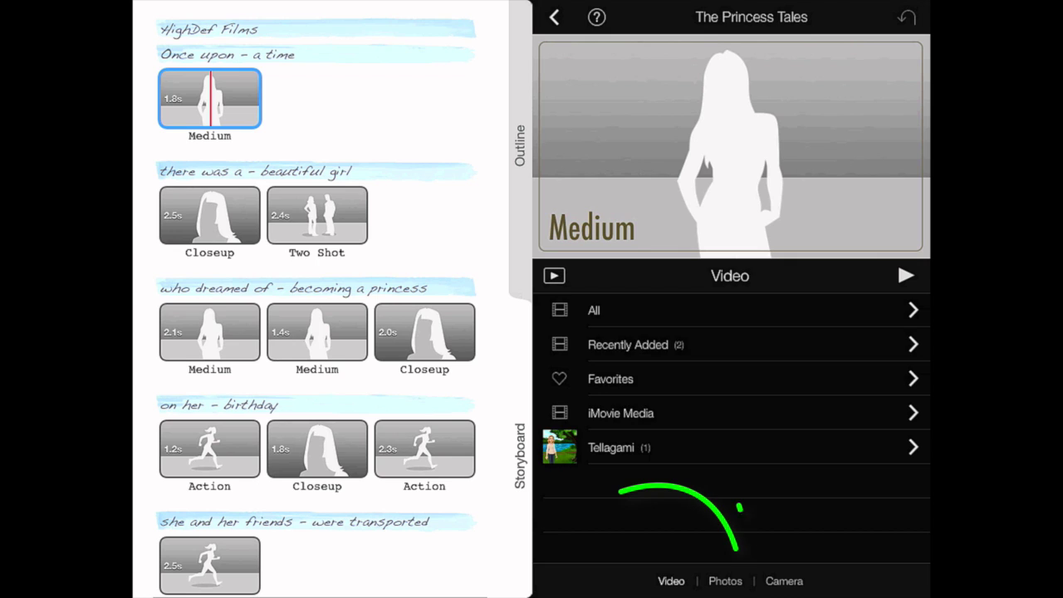
Look at the Photos albums and Camera capture, then return to the Video albums.
click(724, 580)
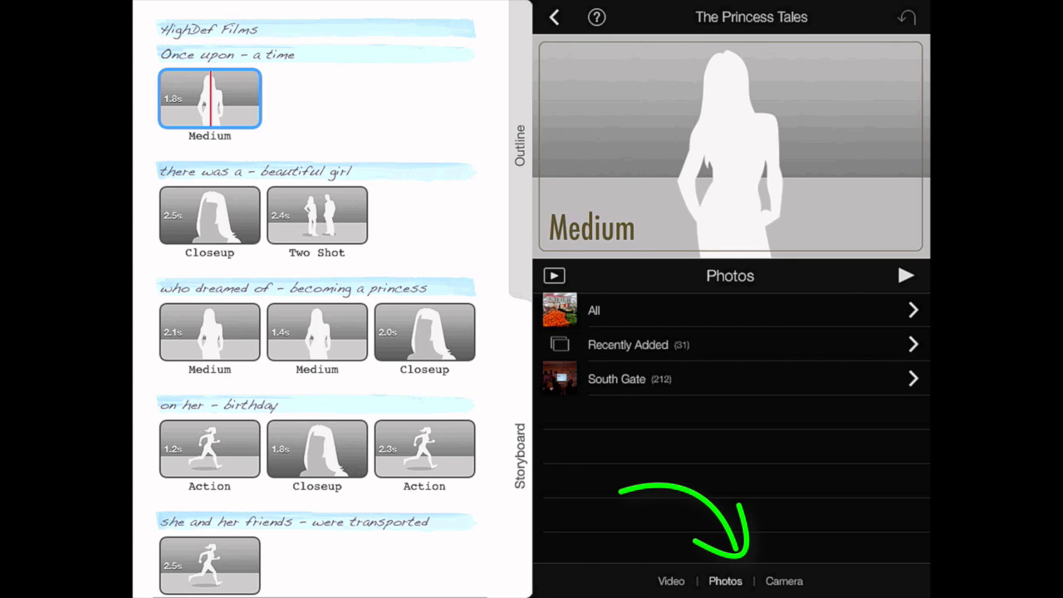
click(784, 580)
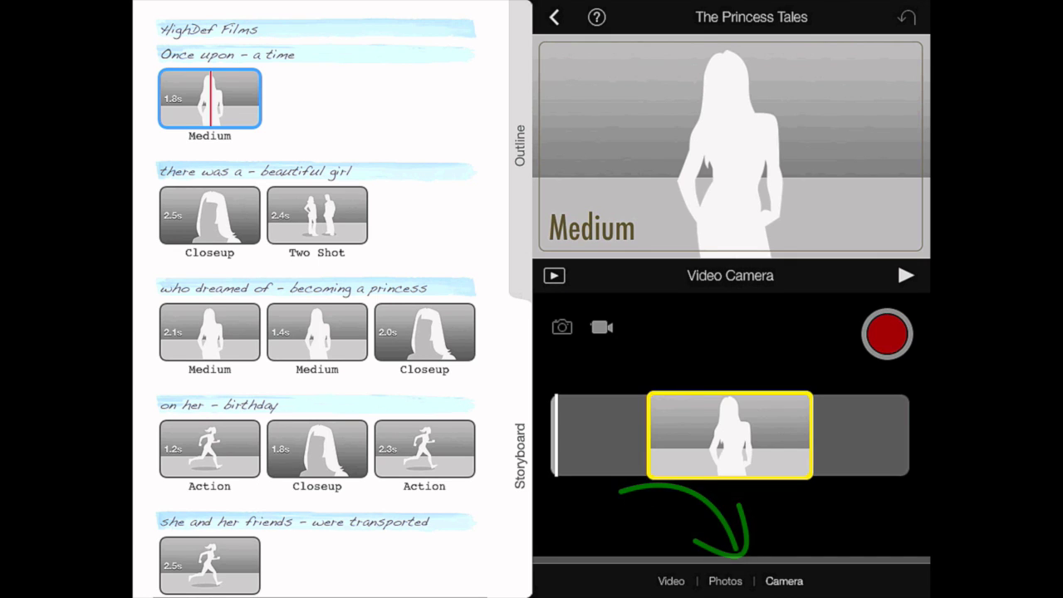
click(670, 580)
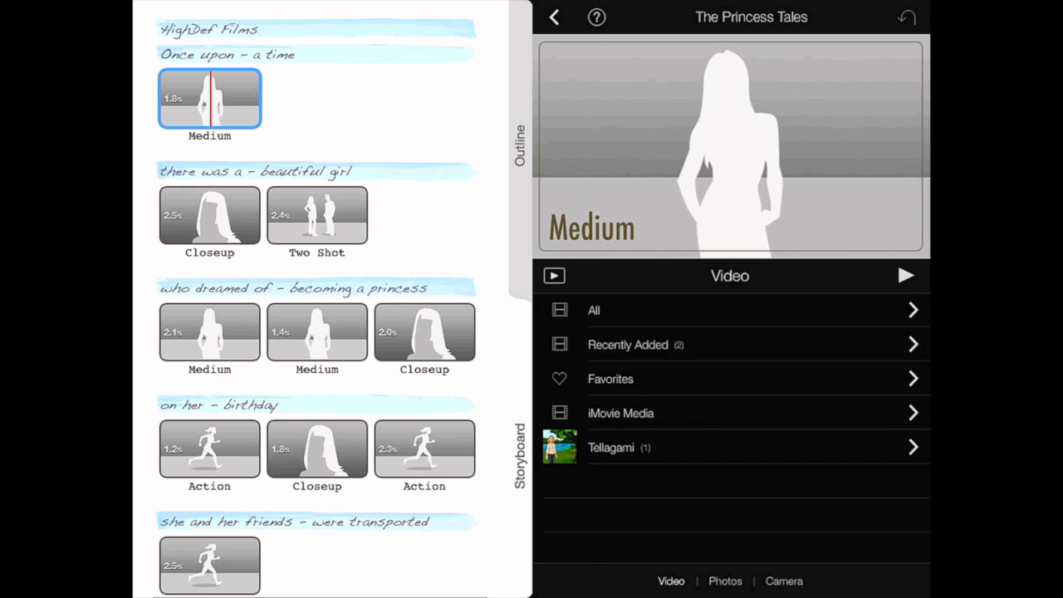
View the Outline, then change the studio title to 'Sample' and revert it to HighDef Films.
click(520, 145)
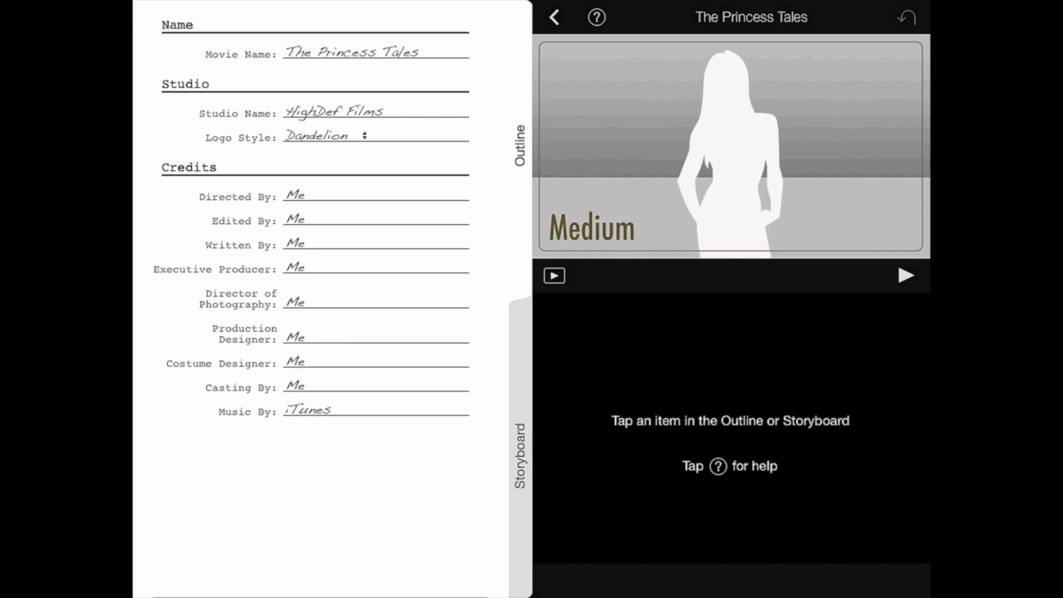
click(520, 455)
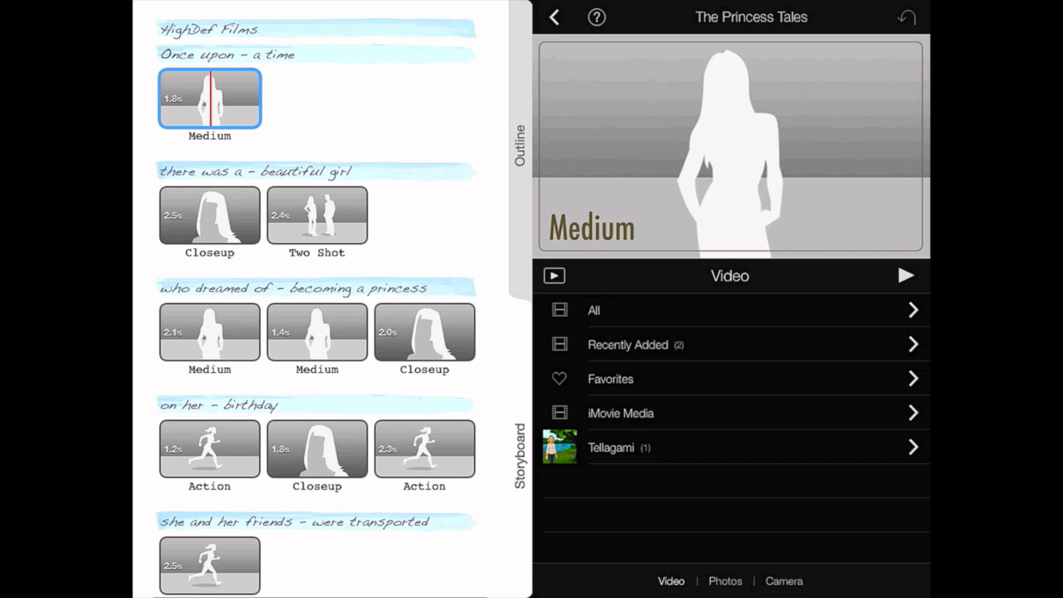
click(212, 29)
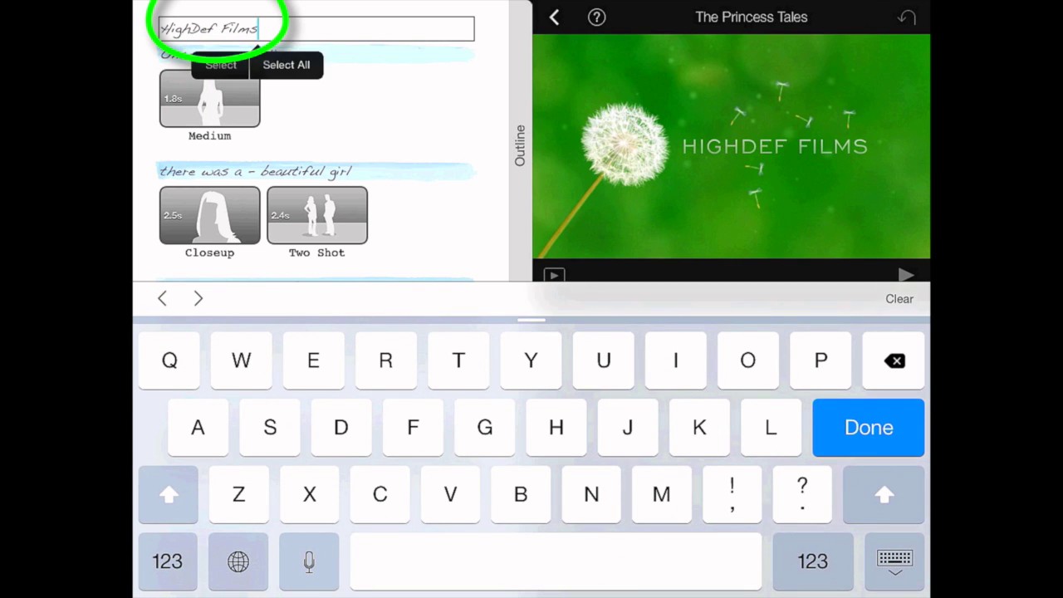
key(BackSpace)
key(BackSpace)
key(BackSpace)
key(BackSpace)
key(BackSpace)
key(BackSpace)
key(BackSpace)
key(BackSpace)
key(BackSpace)
key(BackSpace)
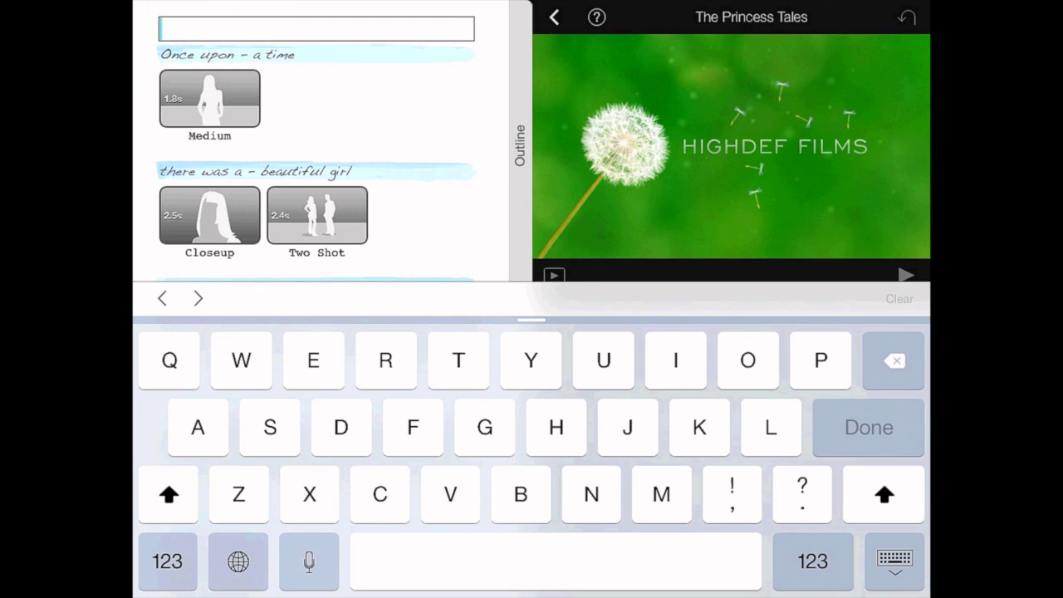
text(Sa)
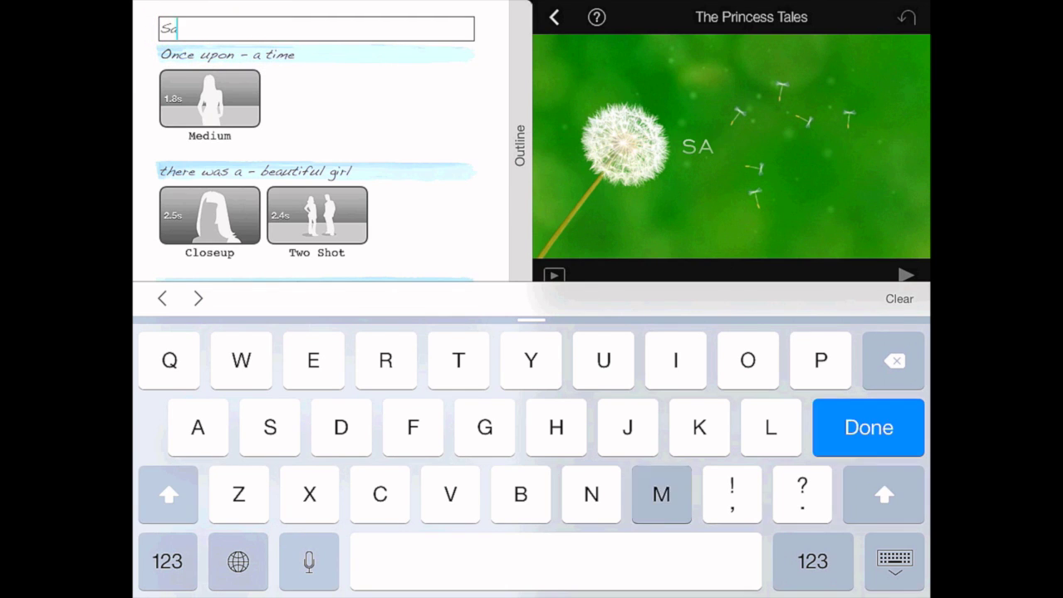
text(mple)
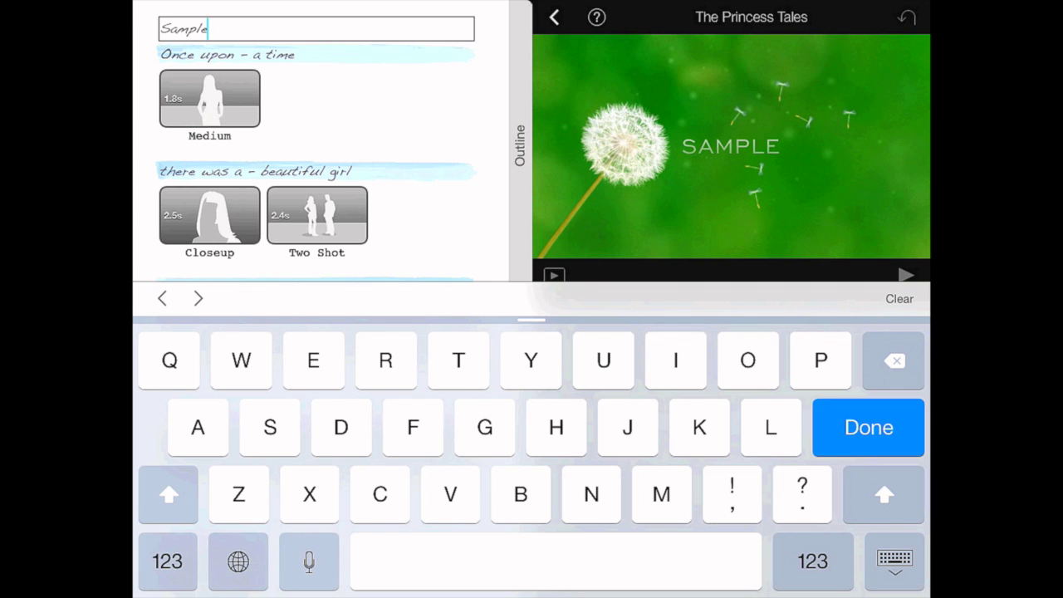
key(BackSpace)
key(BackSpace)
key(BackSpace)
key(BackSpace)
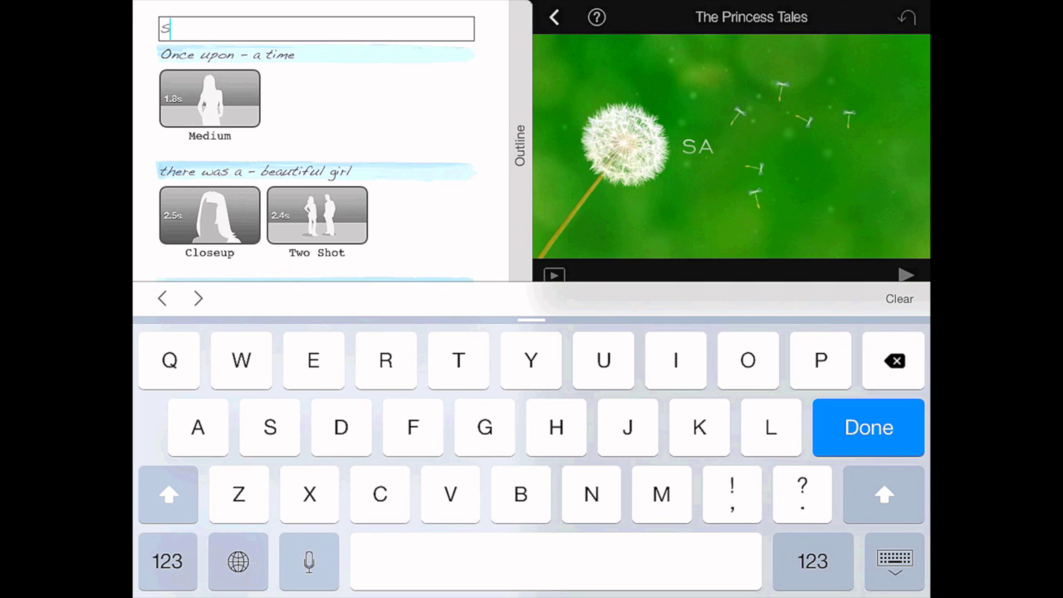
key(BackSpace)
key(BackSpace)
click(894, 561)
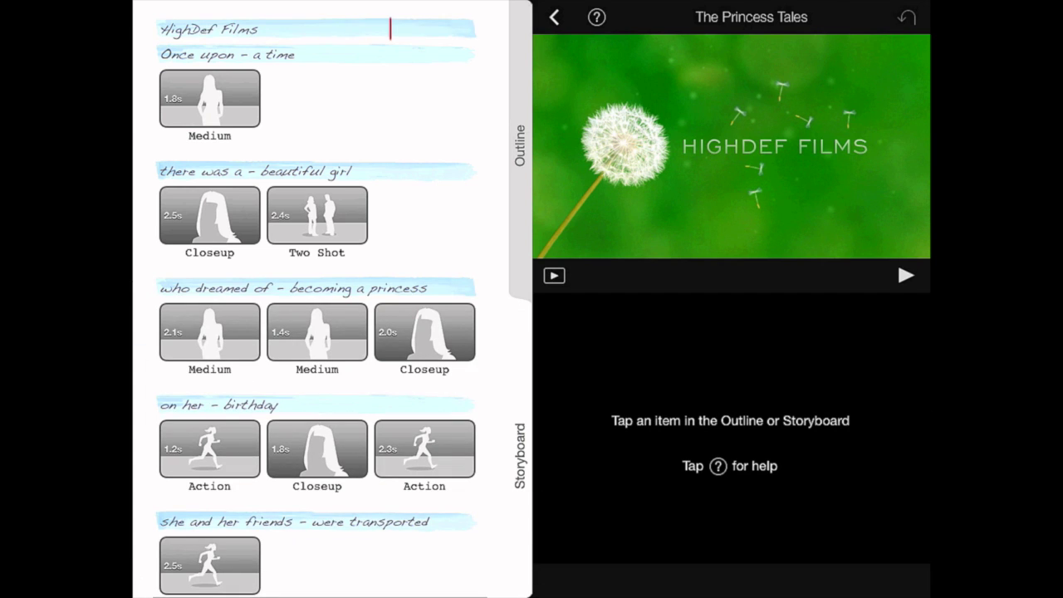
click(905, 275)
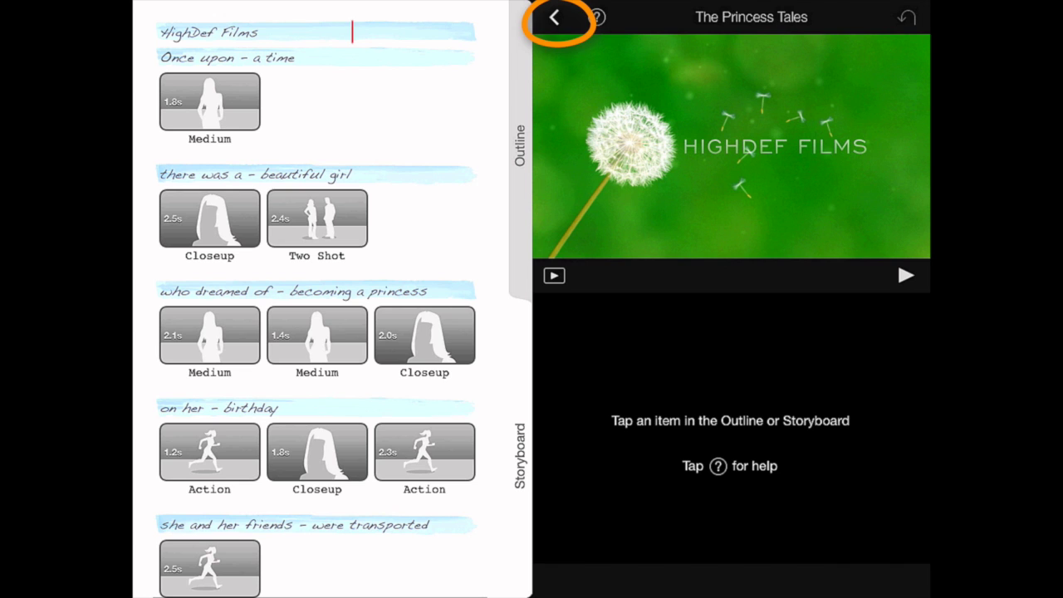
click(554, 17)
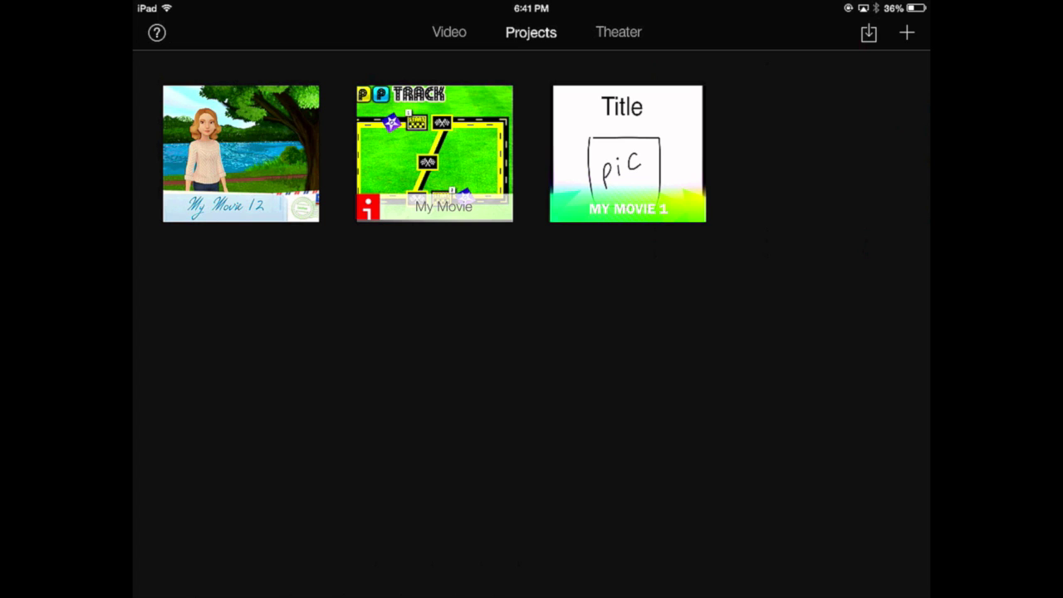
Open the MY MOVIE 1 details and show its share destinations.
click(627, 154)
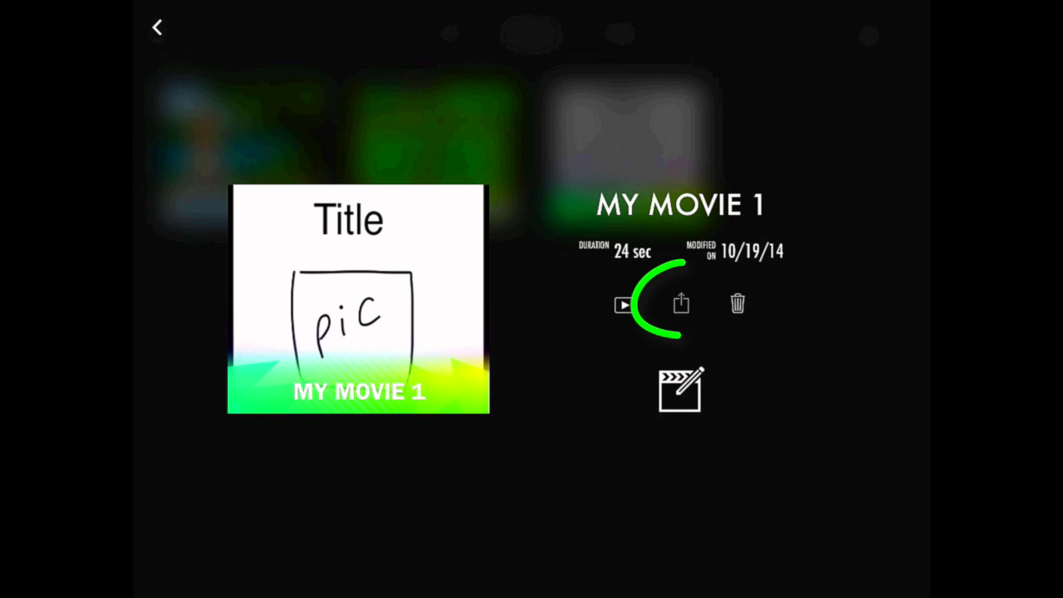
click(681, 304)
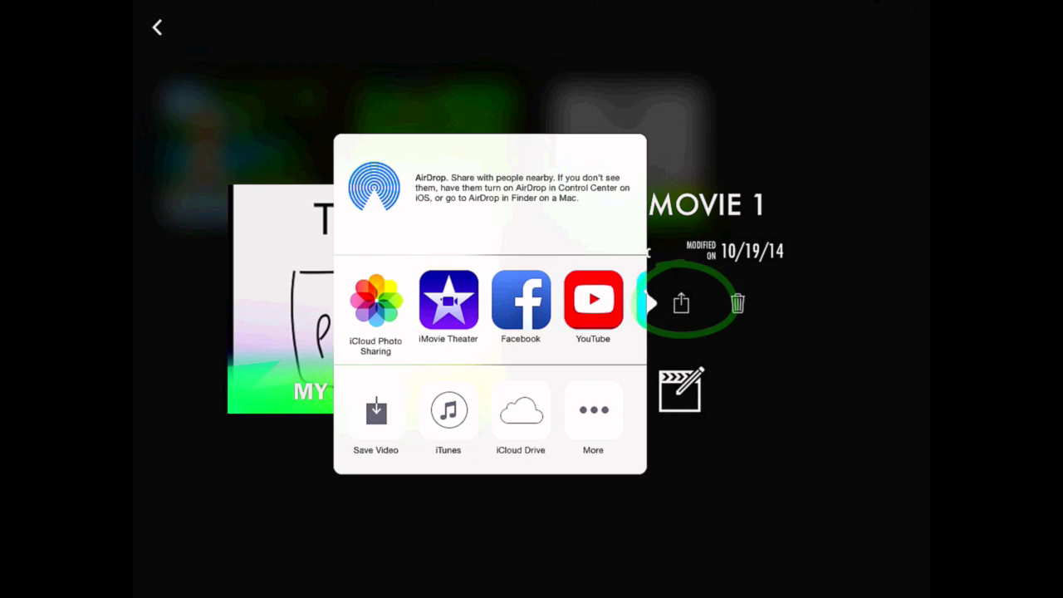